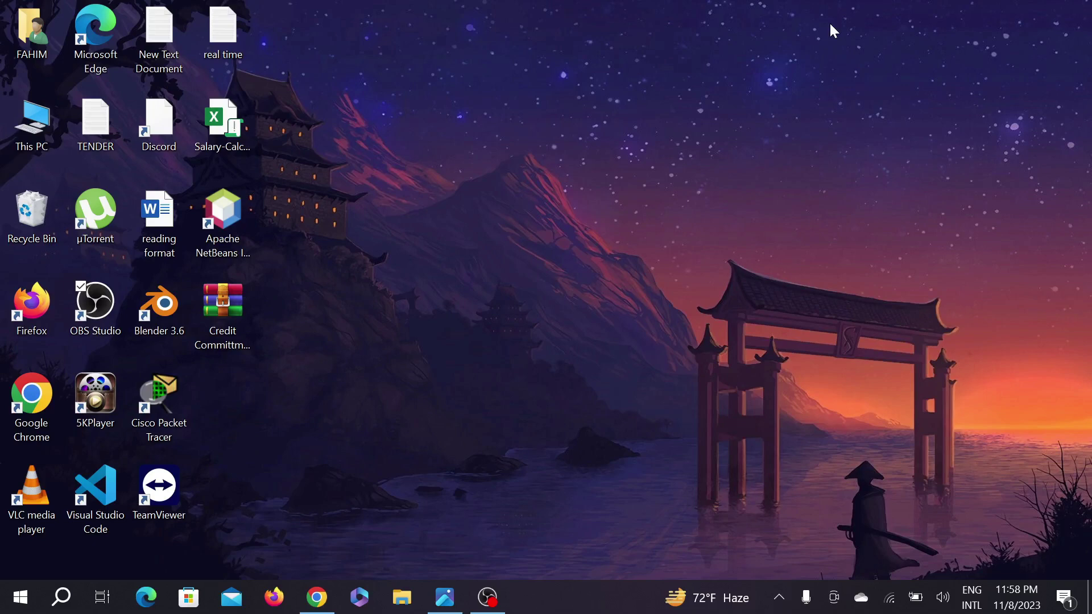
Open image1.jpg, the ERR_SSL_PROTOCOL_ERROR screenshot, in Photos.
click(444, 596)
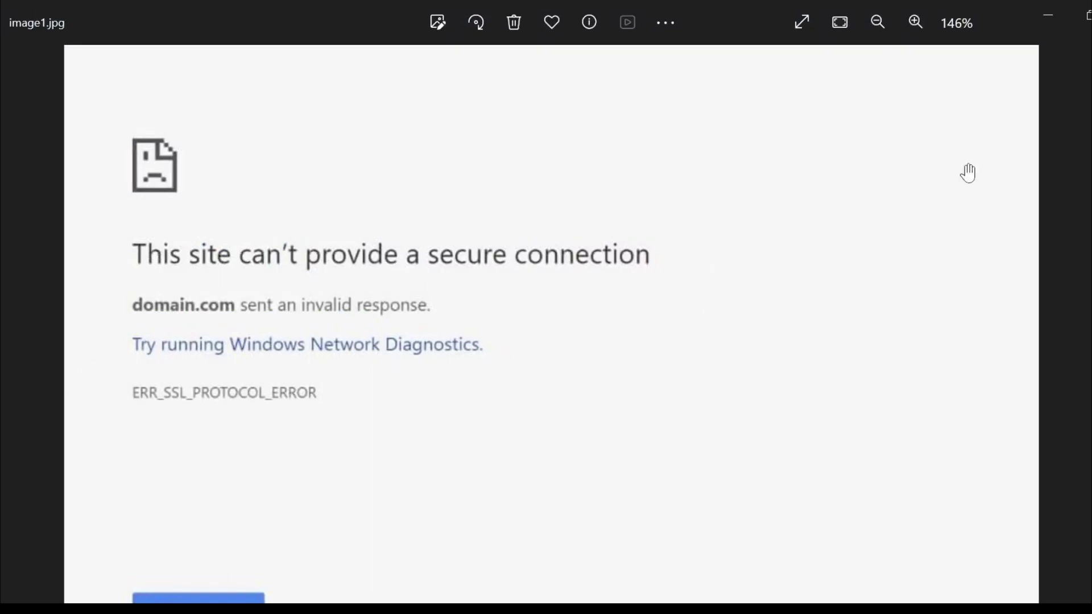
Minimize Photos and go to Chrome's Privacy and security settings page.
click(1046, 9)
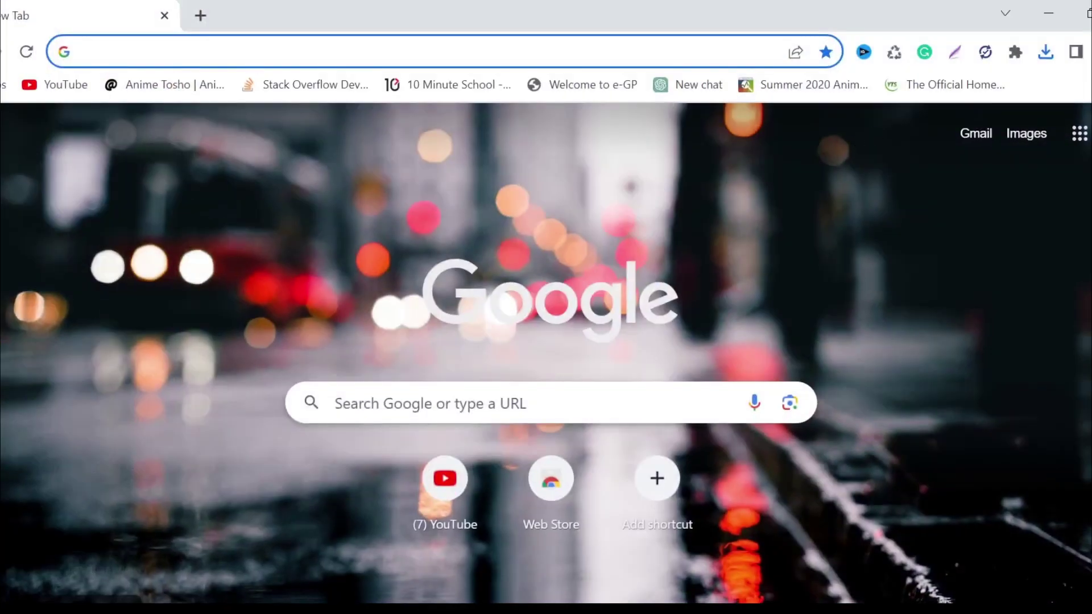
click(1089, 51)
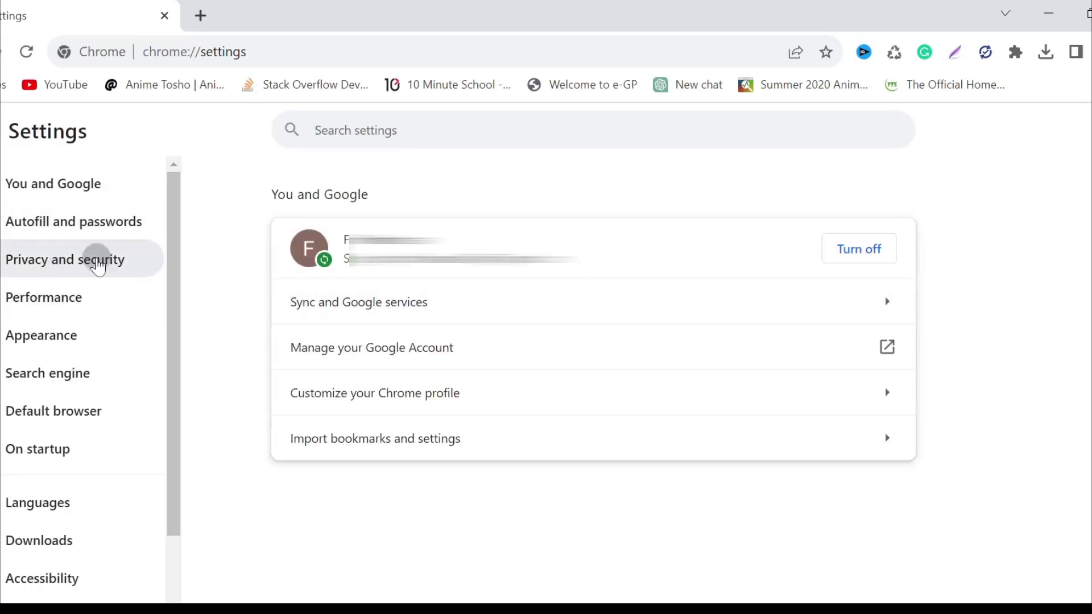
click(99, 260)
scroll(560, 277, down, 3)
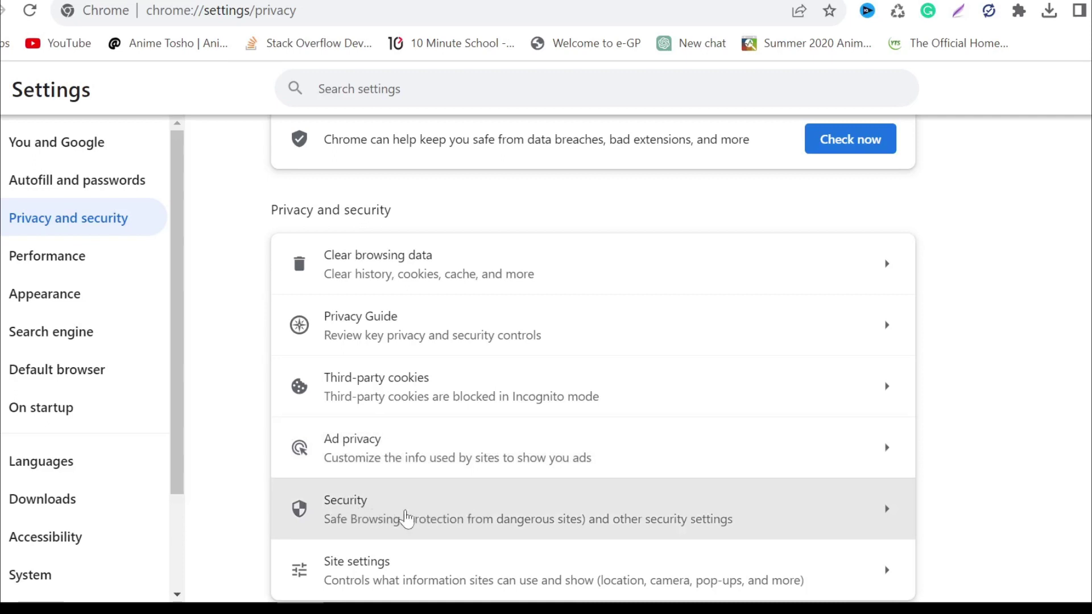
On the Security page, switch Safe Browsing to No protection and confirm turning it off.
click(436, 519)
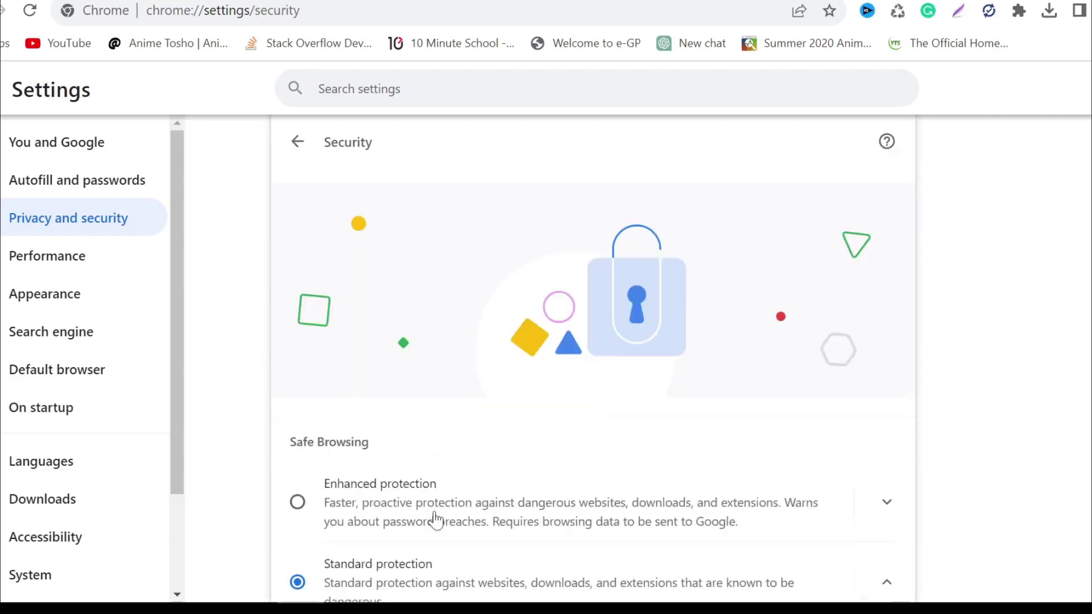
scroll(547, 341, down, 4)
scroll(538, 350, down, 3)
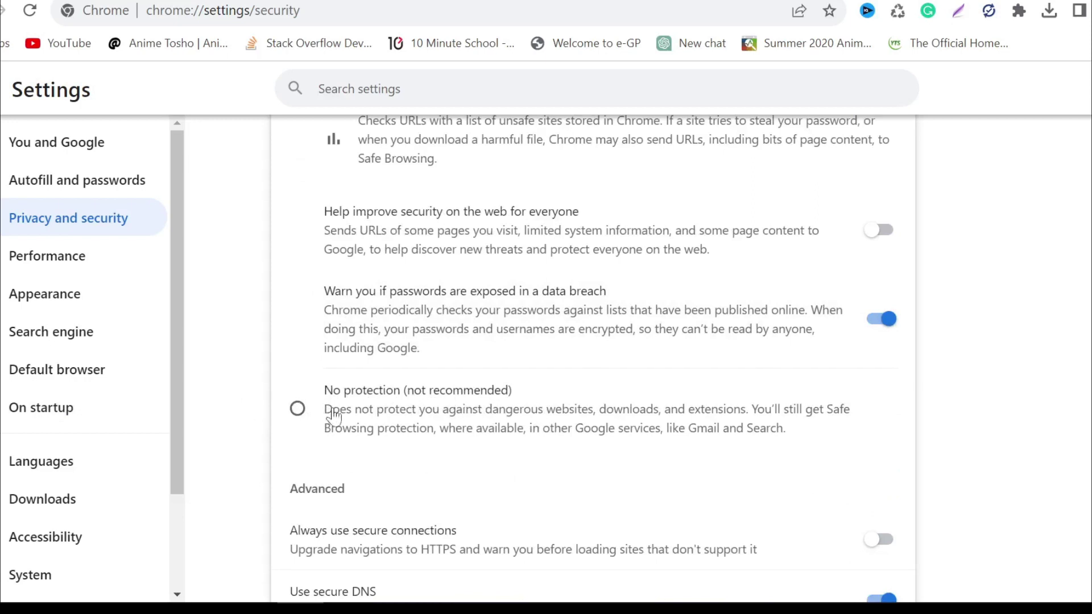
click(297, 409)
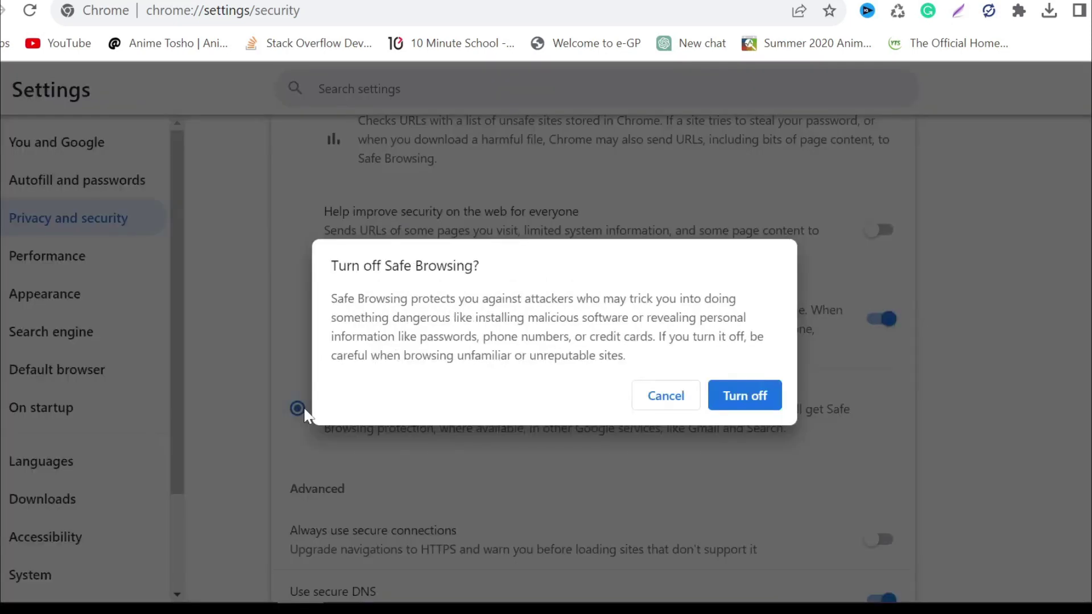
click(732, 399)
scroll(546, 384, down, 4)
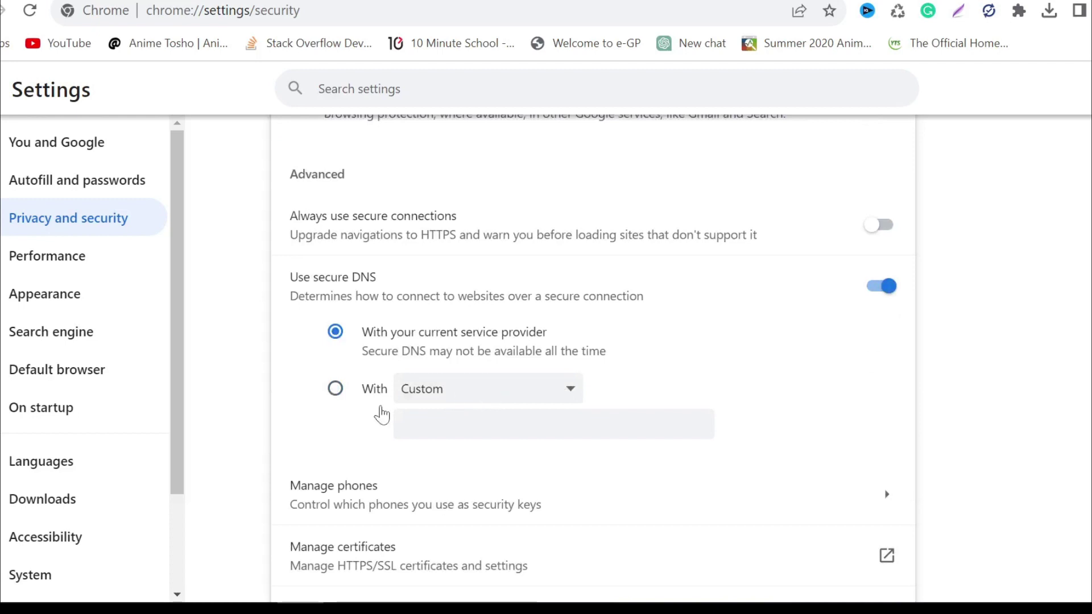
Choose OpenDNS as the custom provider under Use secure DNS.
click(336, 390)
click(445, 389)
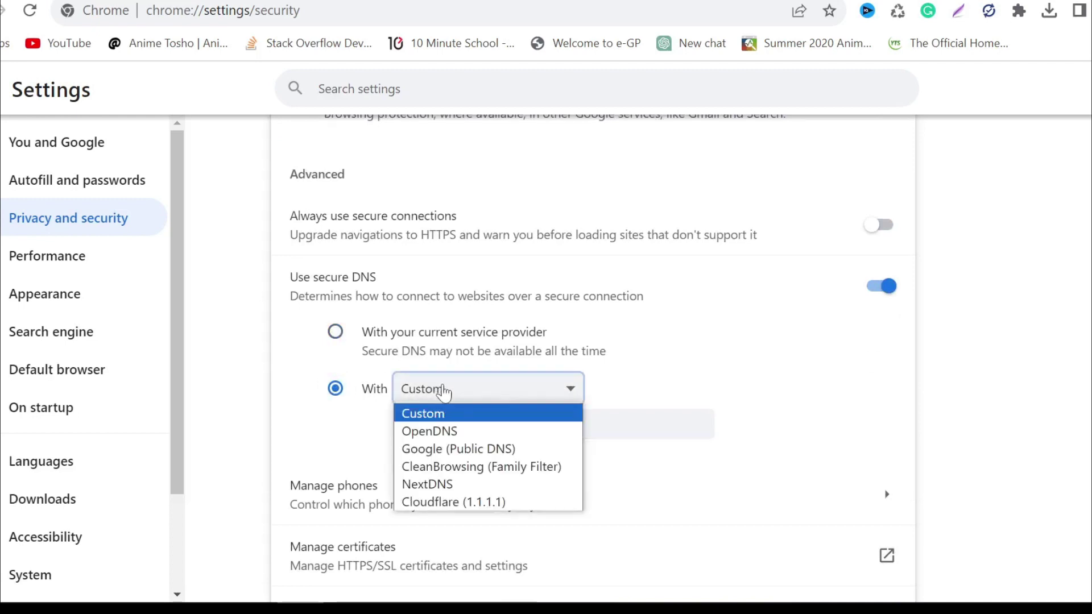
click(453, 434)
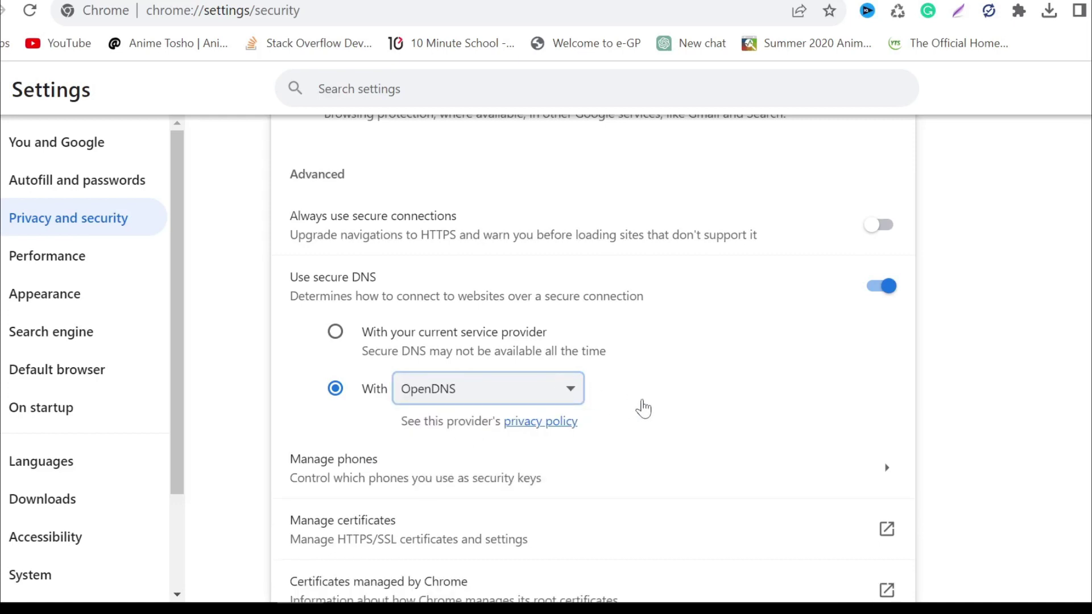
scroll(636, 406, up, 1)
Show the Windows desktop with Win+D.
key(super+d)
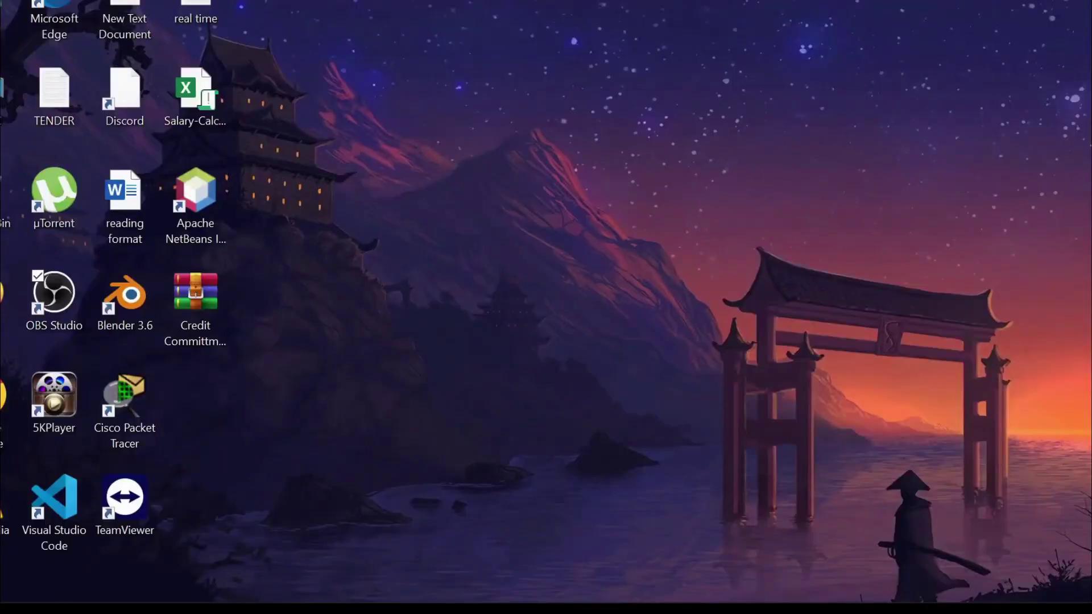